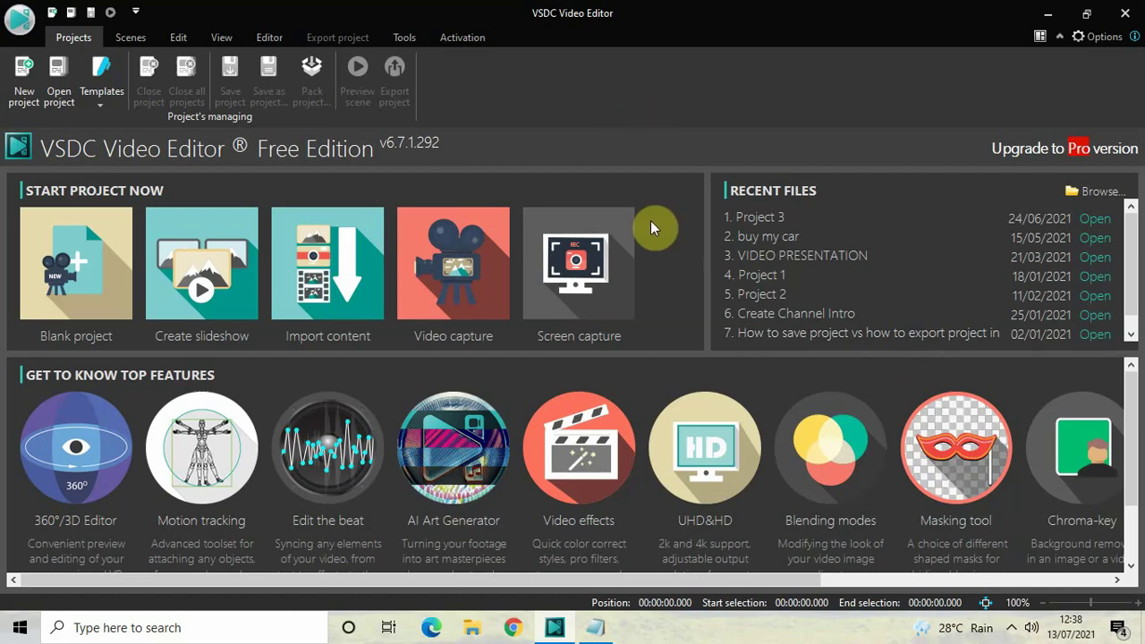
# - Check the profile notes in Notepad, switch back to VSDC, and create a blank Instagram project with Square 600x600 pixels resolution
pyautogui.click(595, 627)
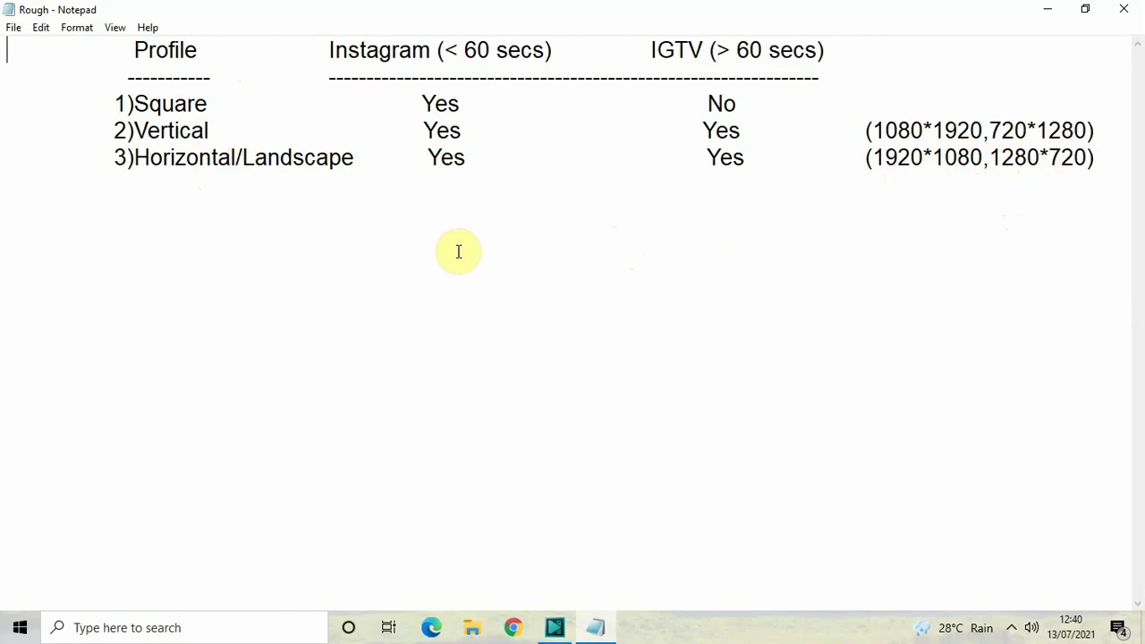
pyautogui.click(555, 629)
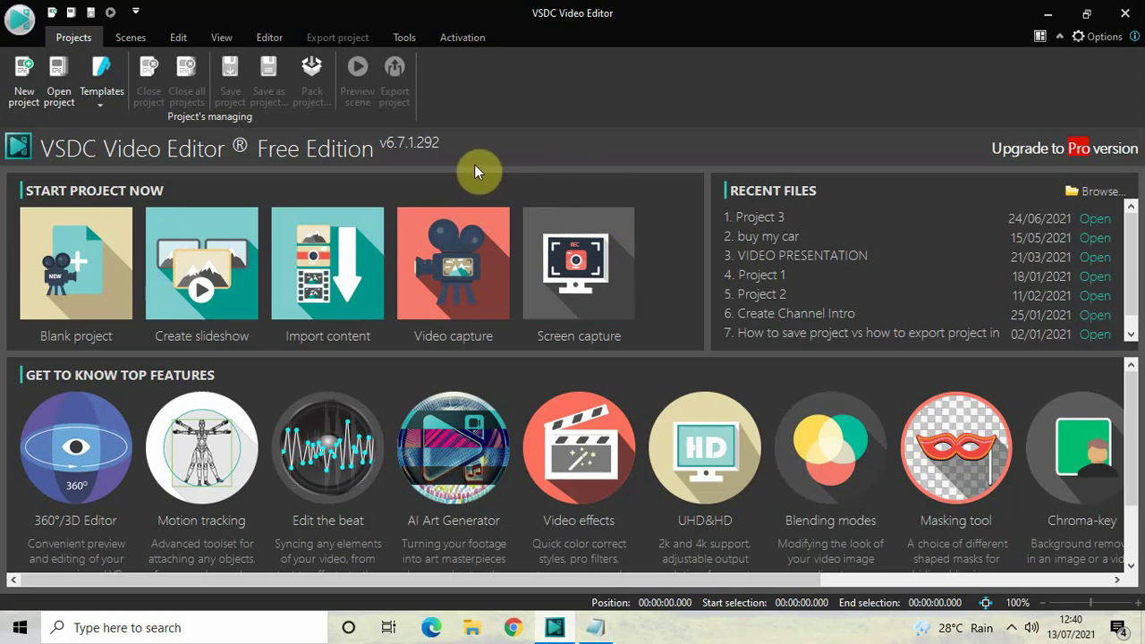
pyautogui.click(85, 263)
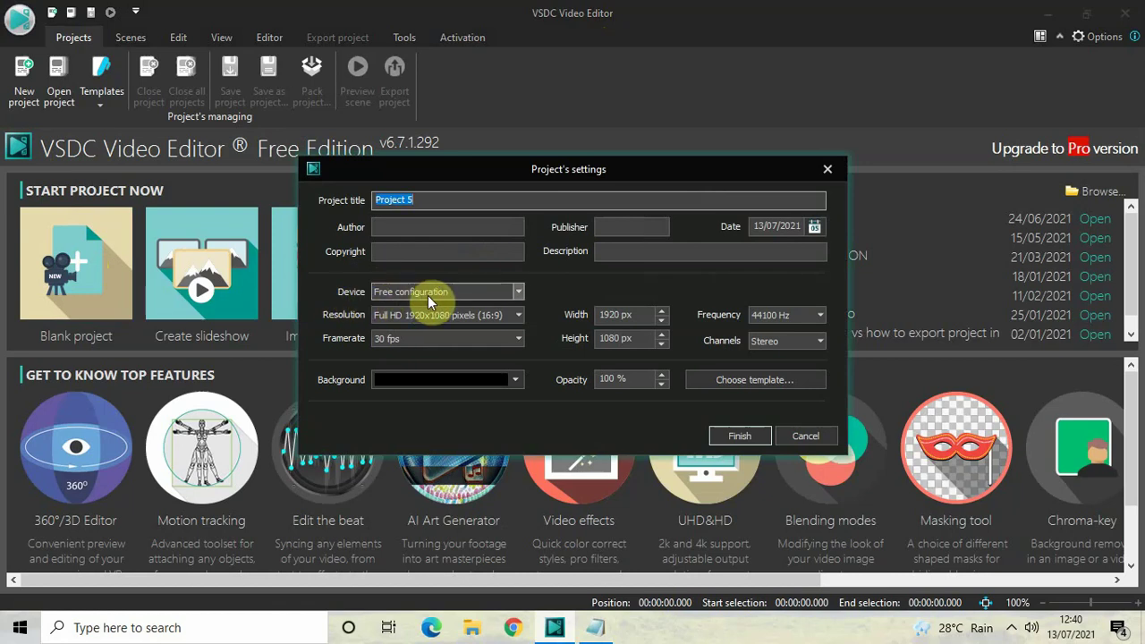
pyautogui.click(519, 291)
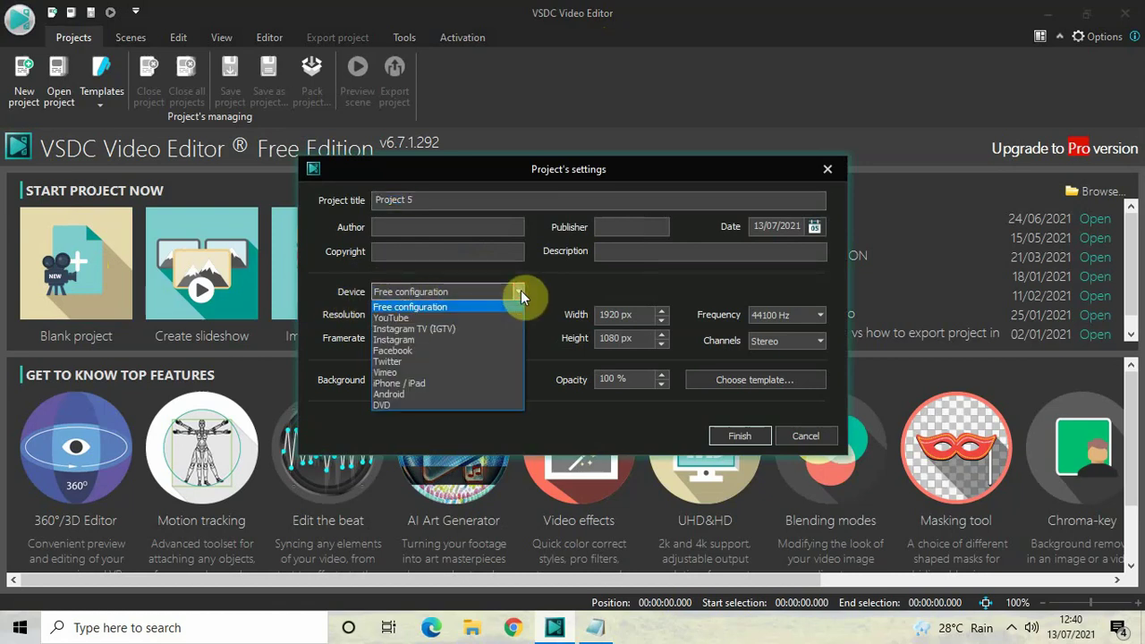
pyautogui.click(431, 339)
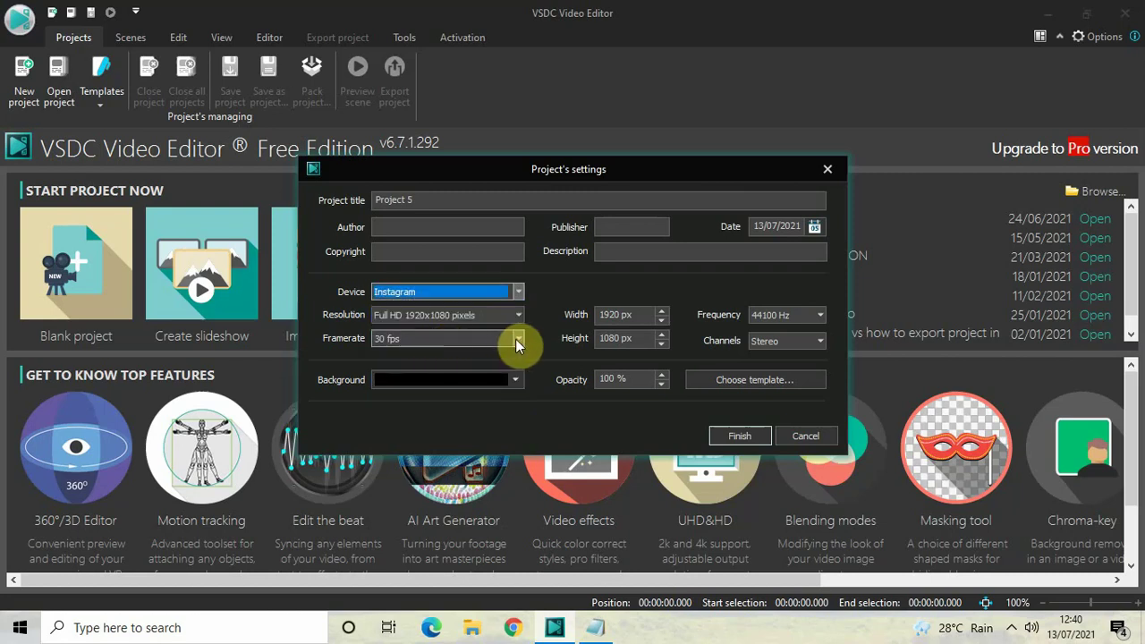
pyautogui.click(518, 315)
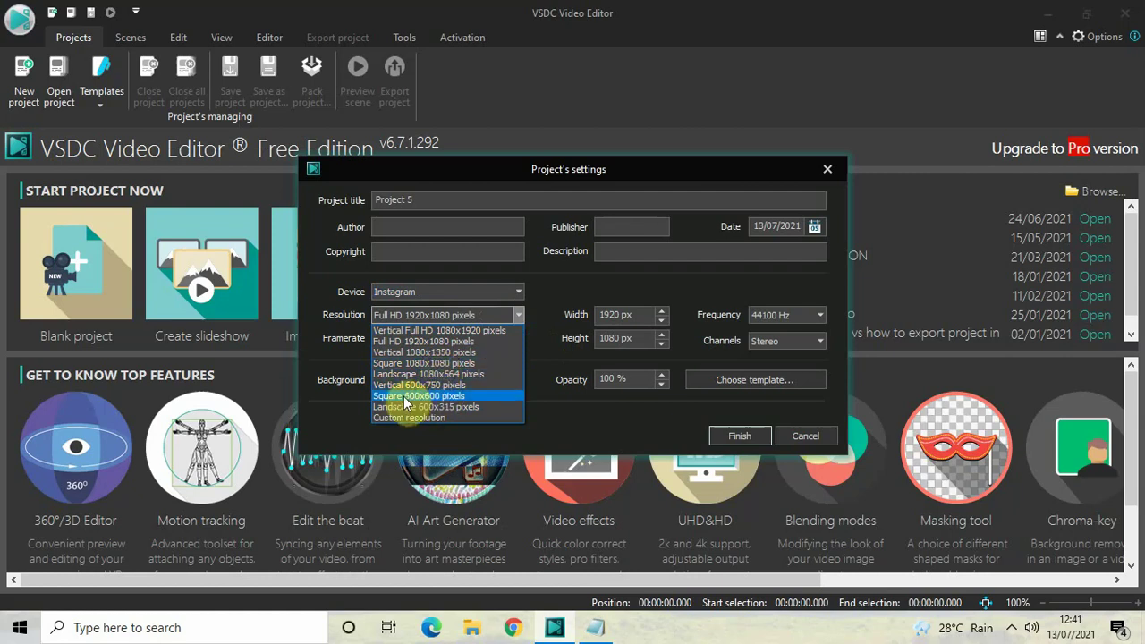
pyautogui.click(492, 395)
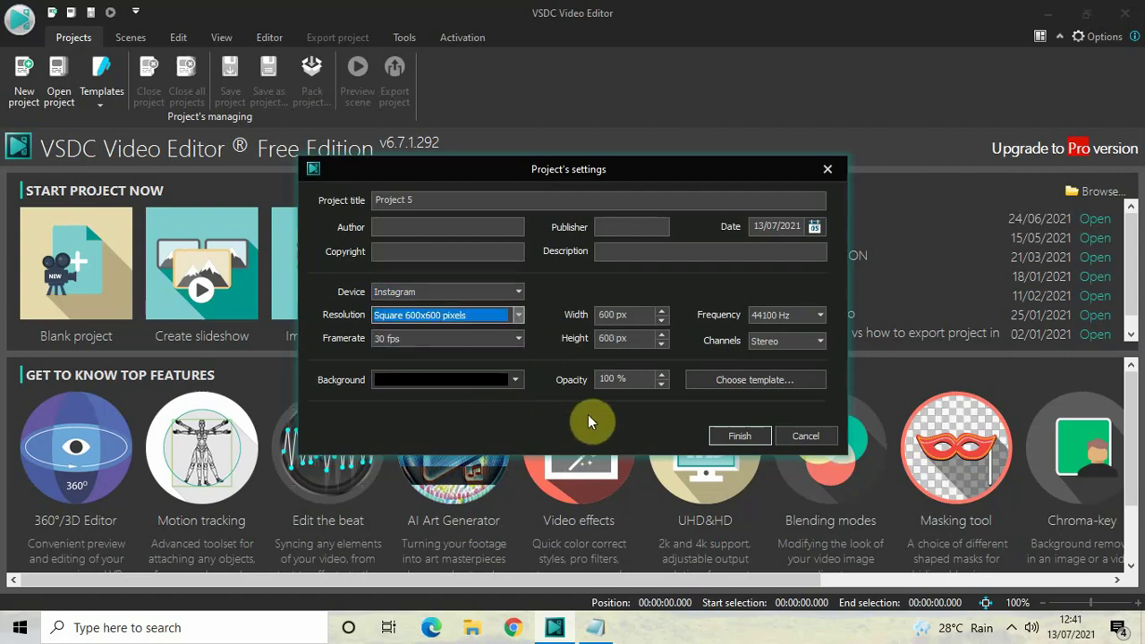
pyautogui.click(740, 437)
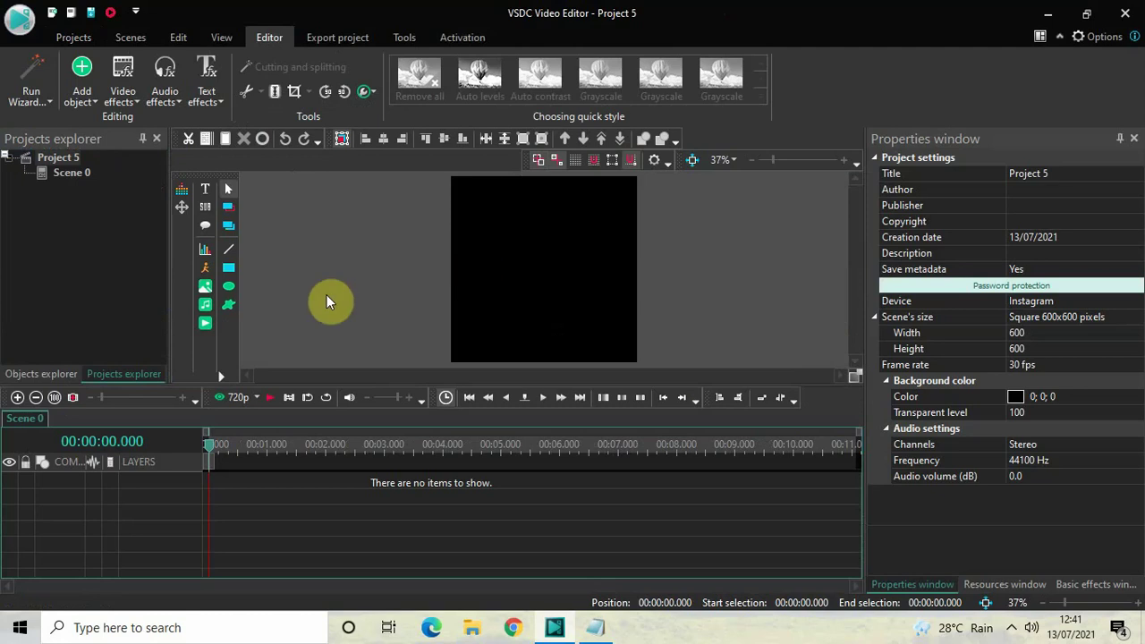
# - Add video (2) from Downloads on a new layer from the cursor position and apply auto cropping to it
pyautogui.click(205, 323)
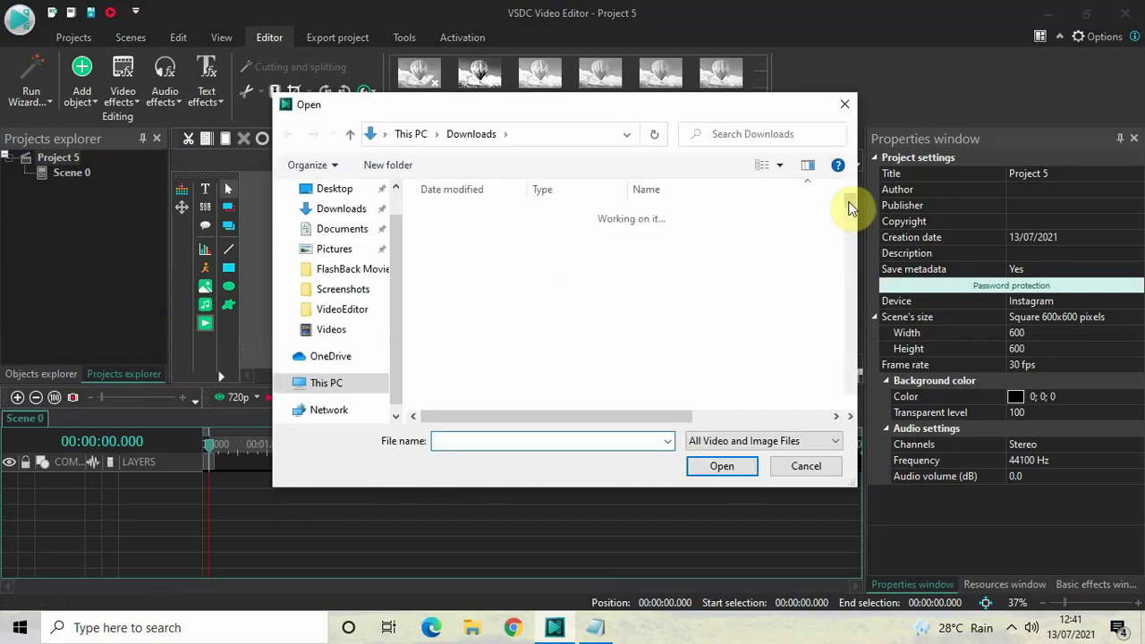
pyautogui.scroll(-3, 850, 356)
pyautogui.scroll(-15, 850, 391)
pyautogui.click(666, 275)
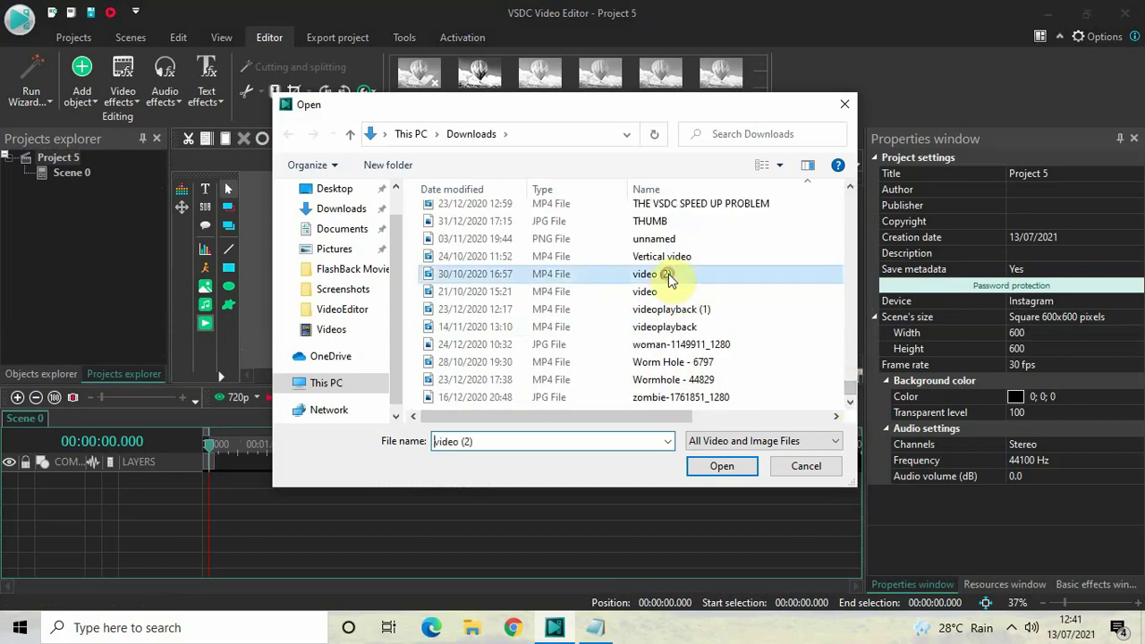
pyautogui.click(722, 466)
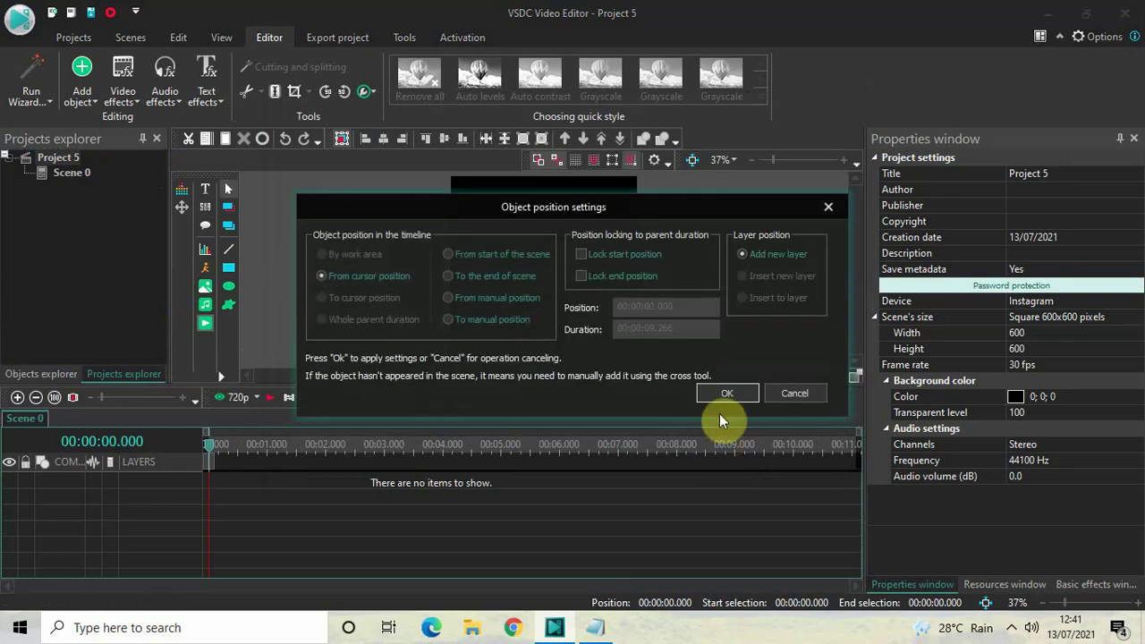
pyautogui.click(722, 393)
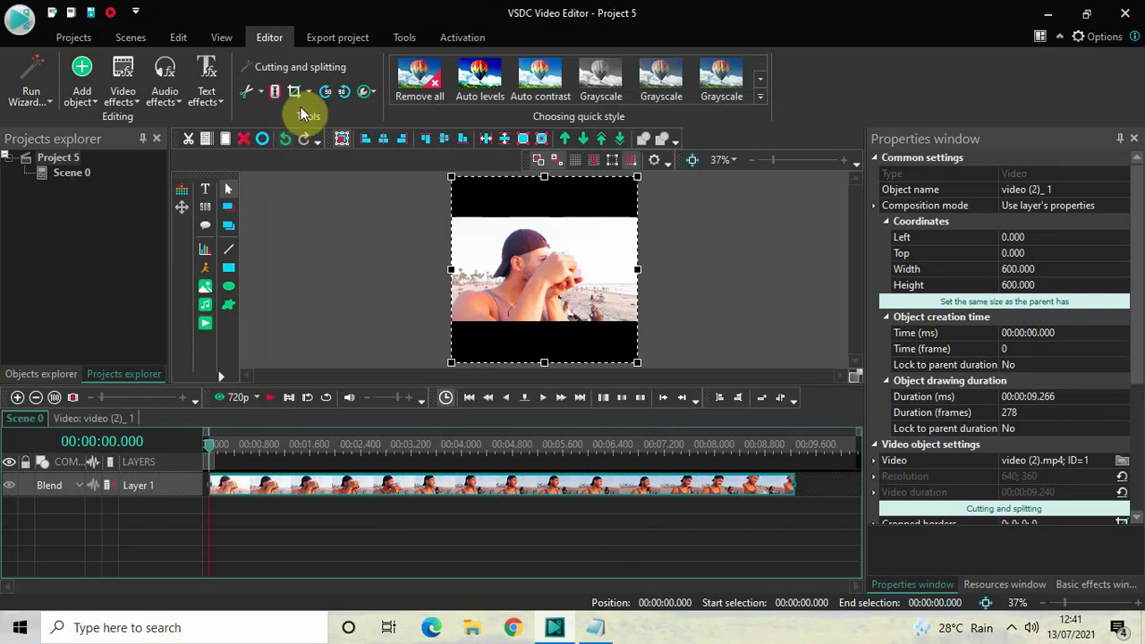
pyautogui.click(309, 93)
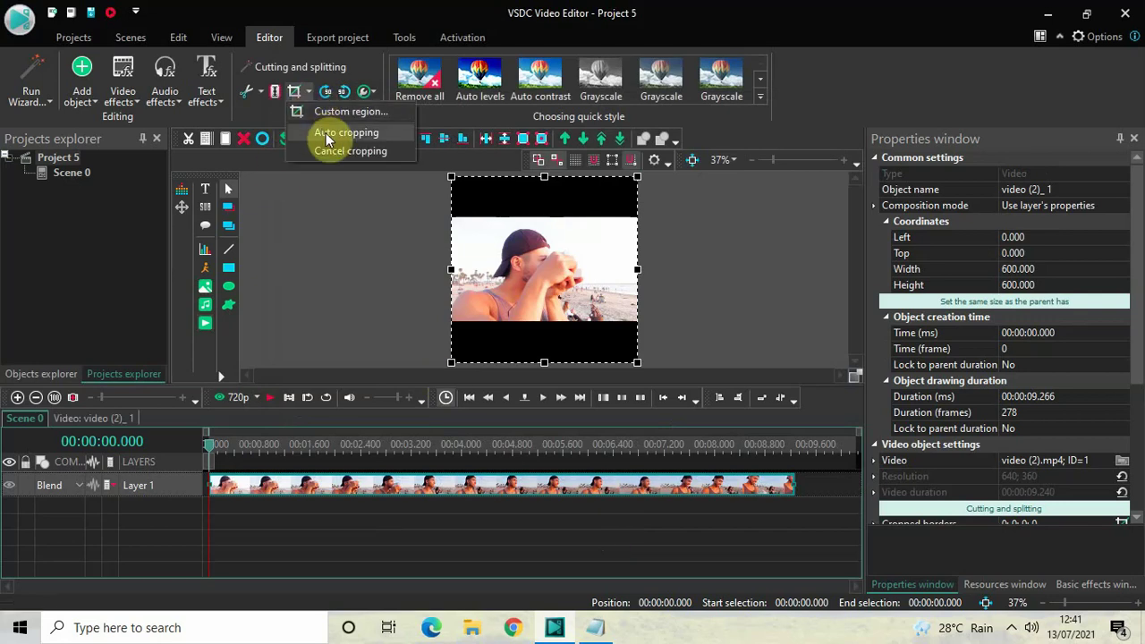
pyautogui.click(328, 131)
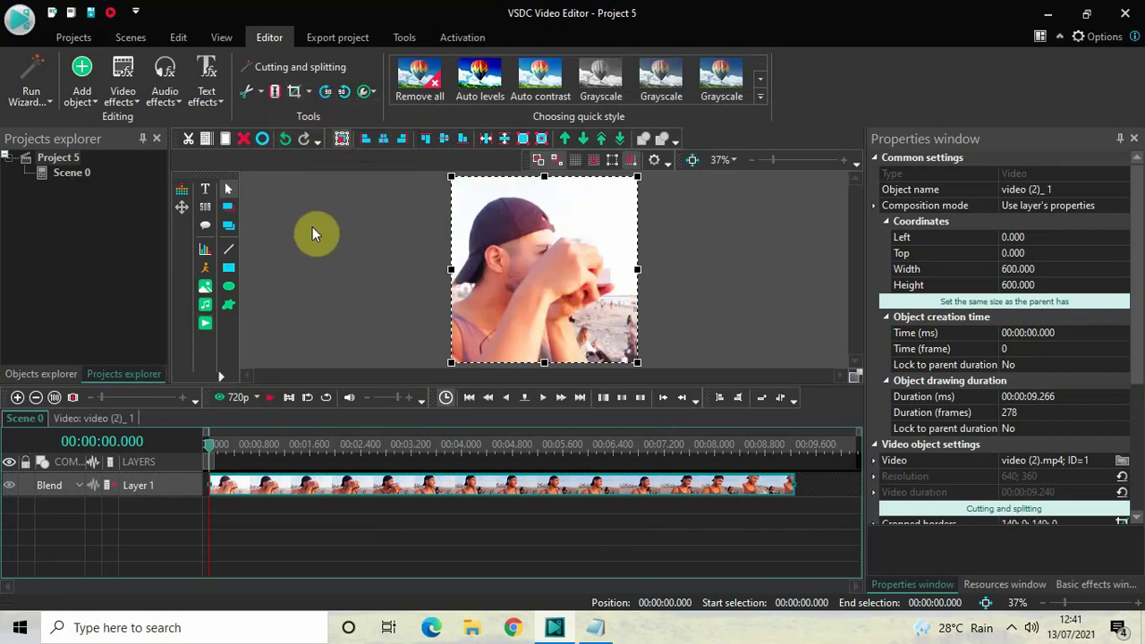
# - Set the Instagram export profile to Square (1:1) 600x600 and start the export, closing the premium features notice without continuing
pyautogui.click(328, 32)
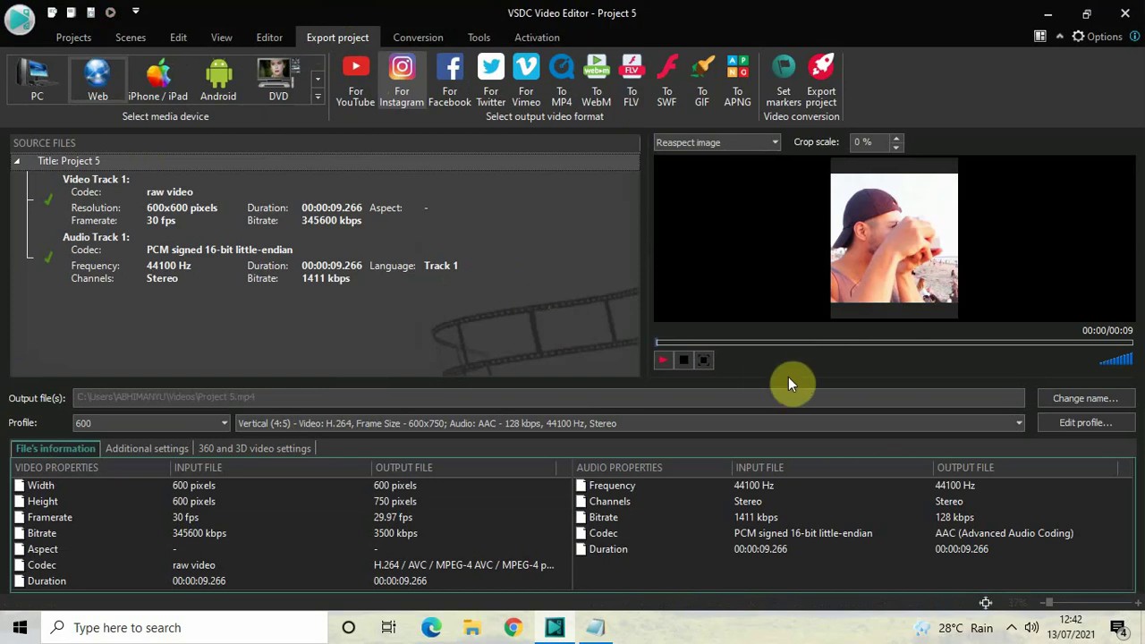
pyautogui.click(1020, 423)
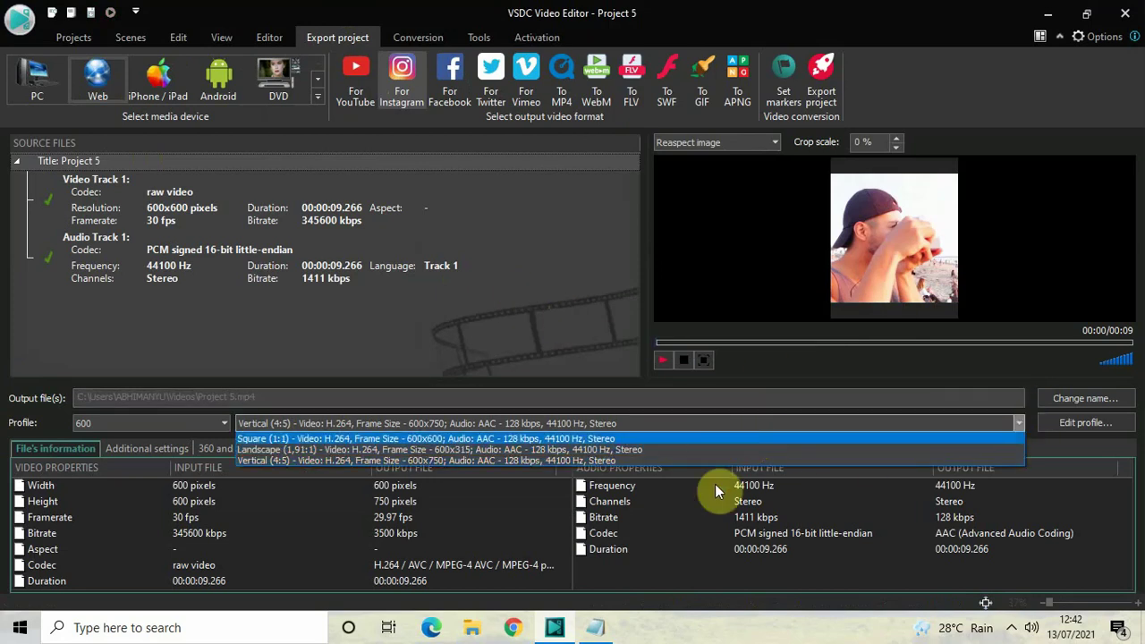
pyautogui.click(480, 438)
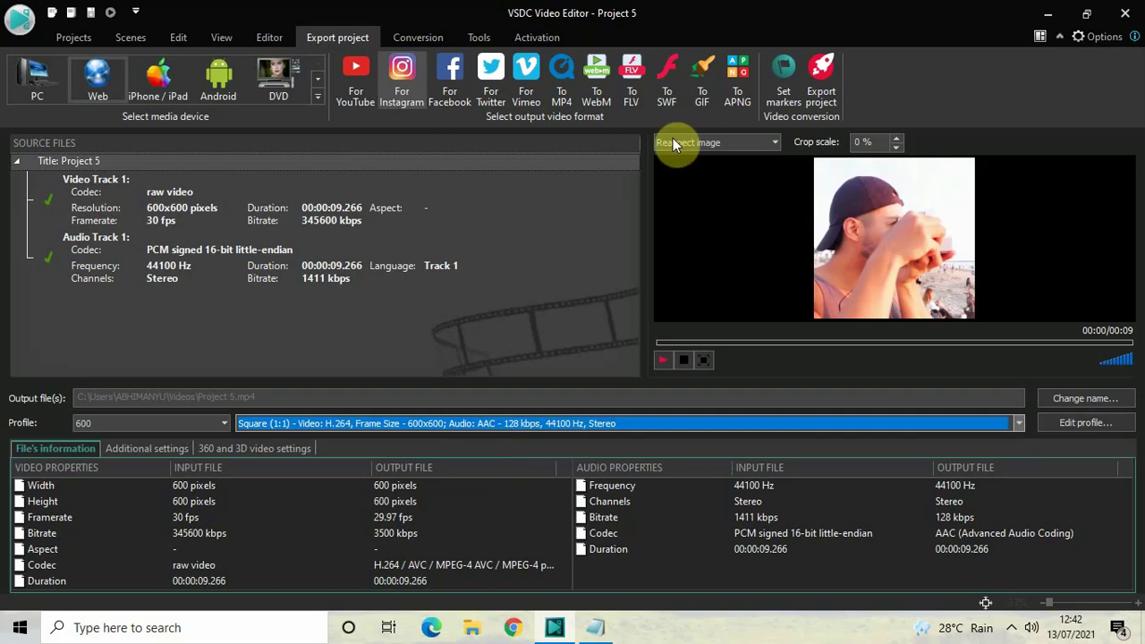
pyautogui.click(814, 84)
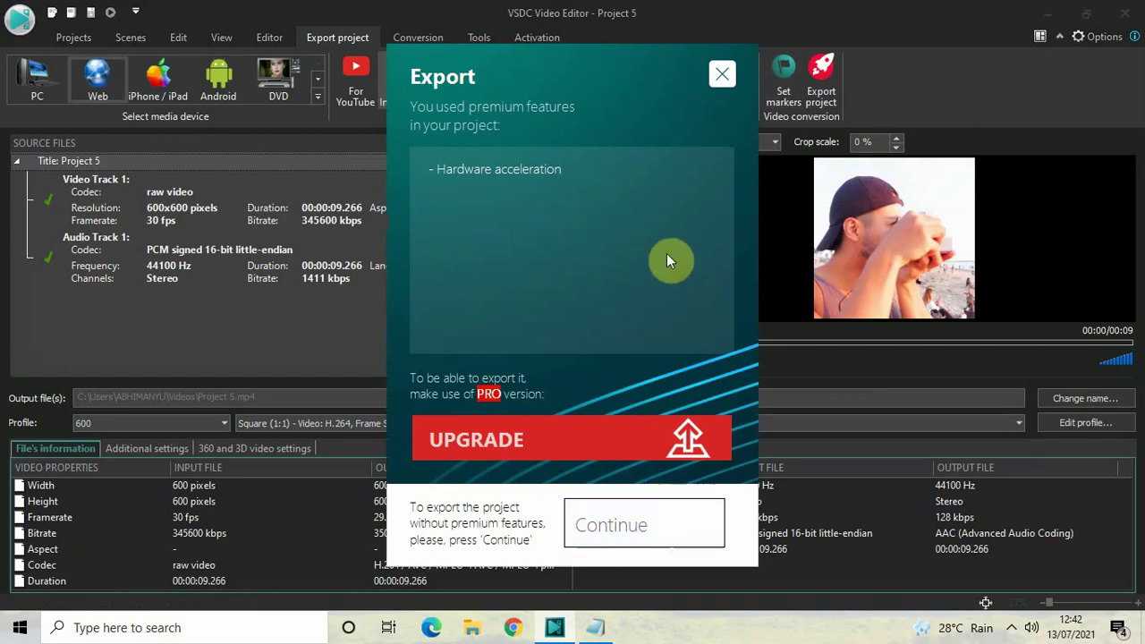
pyautogui.click(721, 73)
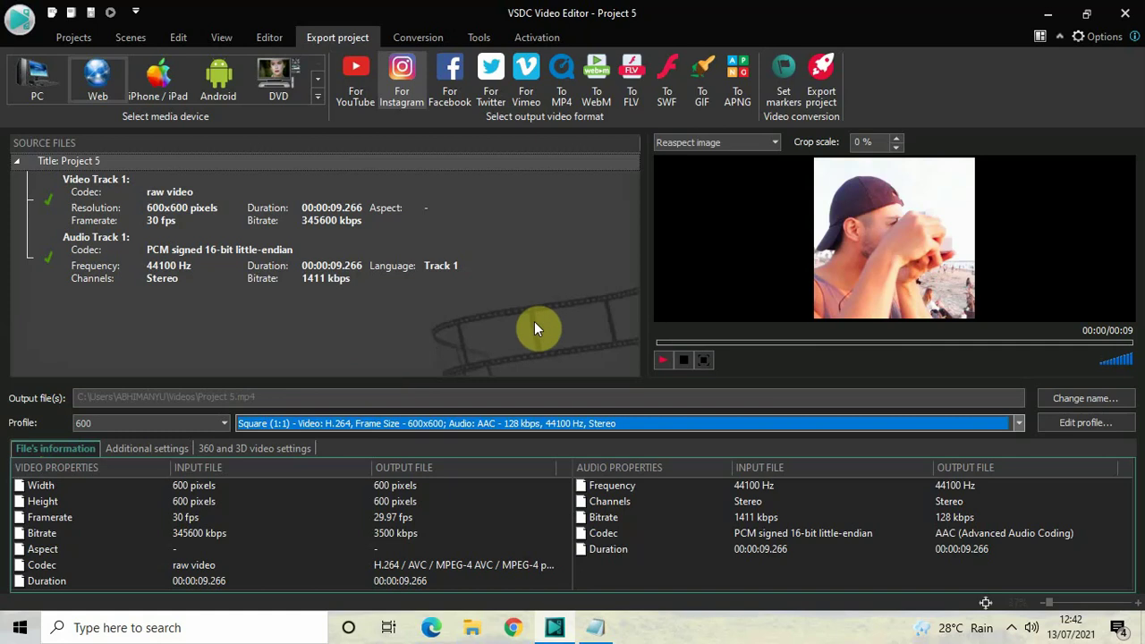
# - Close the square project and start a new blank project with Instagram TV (IGTV) as the device
pyautogui.click(74, 37)
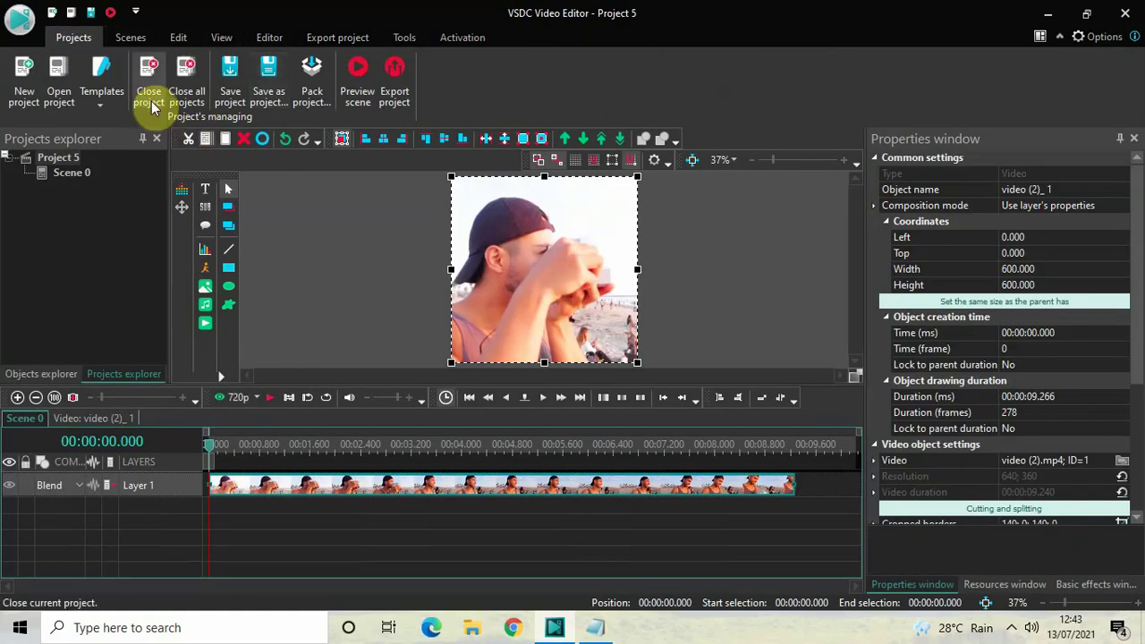
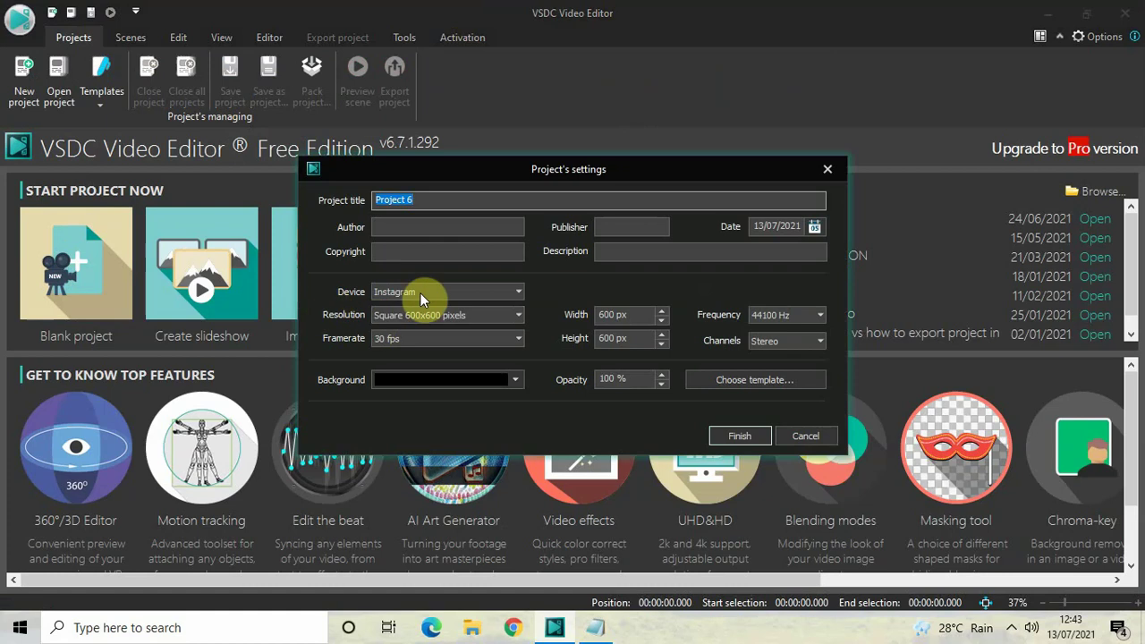
pyautogui.click(522, 293)
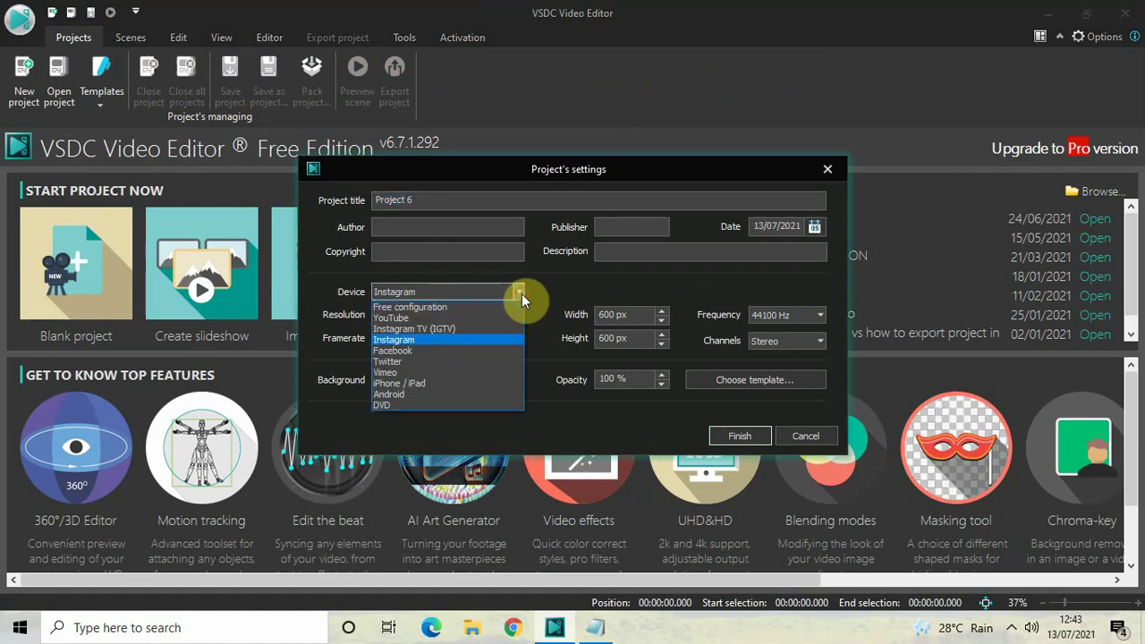
pyautogui.click(480, 329)
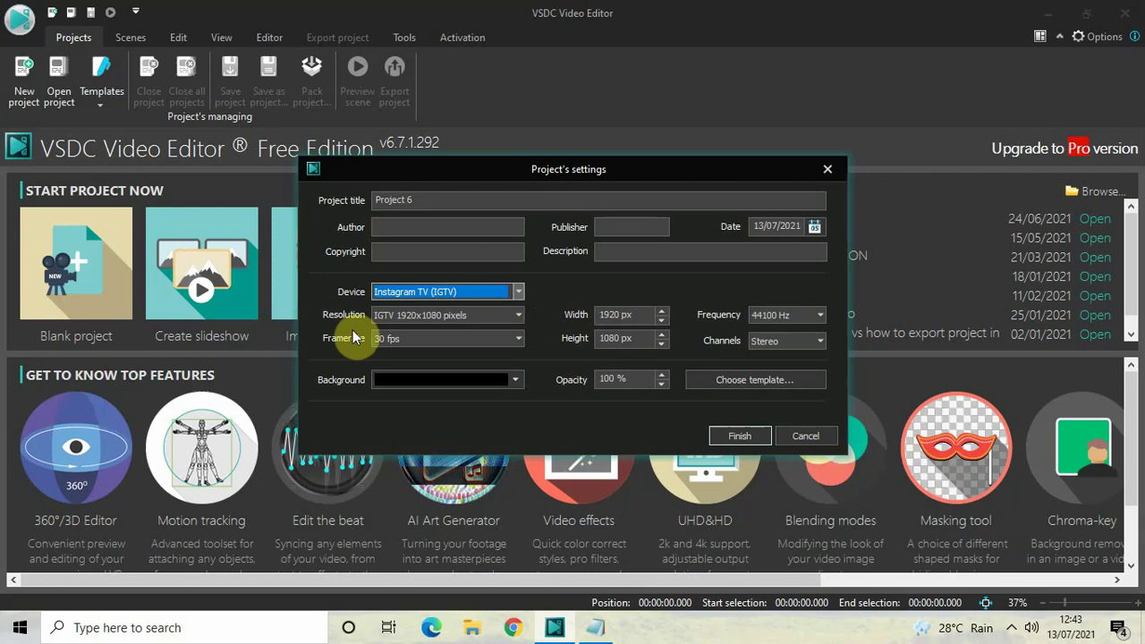
# - Compare the available IGTV resolutions with the profile notes in Notepad and return to the project settings in VSDC
pyautogui.click(519, 313)
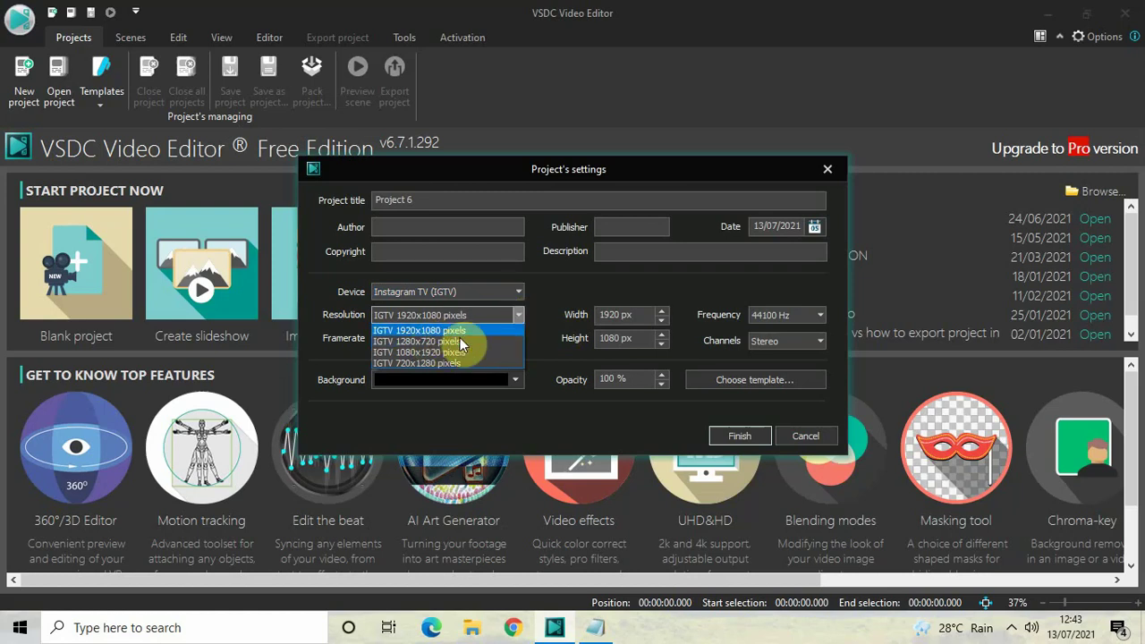
pyautogui.click(549, 309)
pyautogui.click(594, 627)
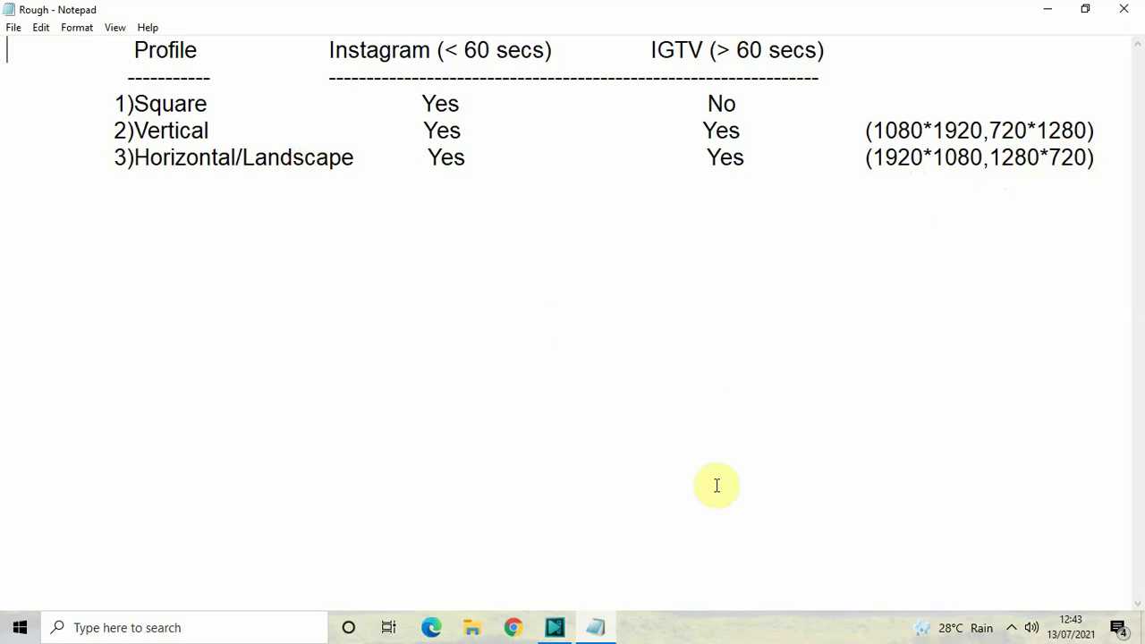
pyautogui.click(554, 630)
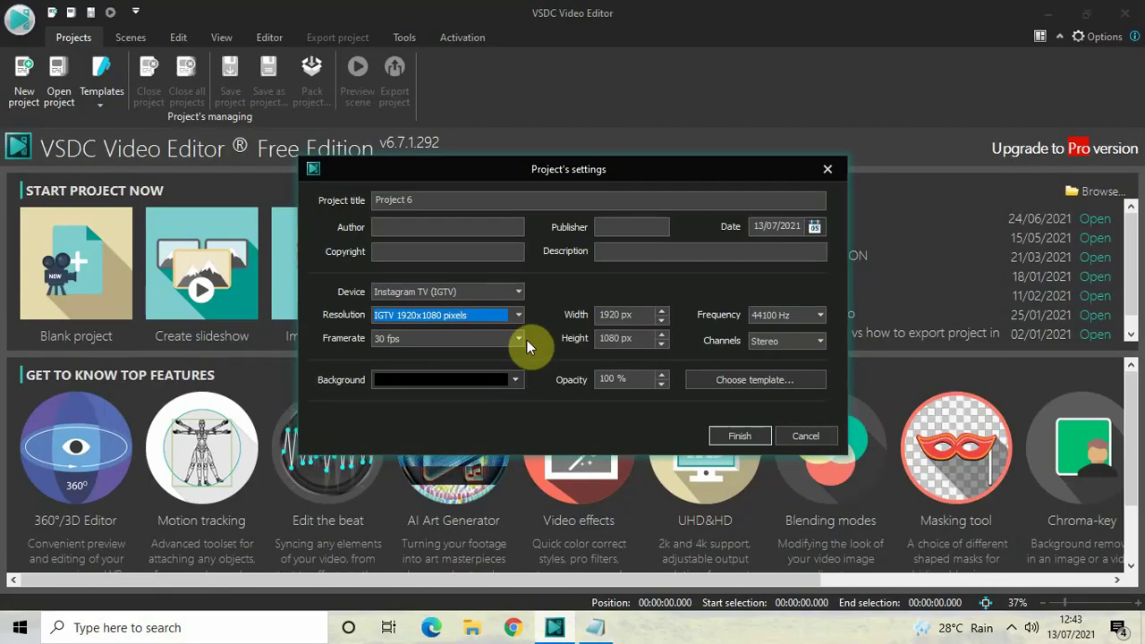
pyautogui.scroll(-1, 518, 316)
# - Set the resolution to IGTV 1920x1080 pixels and create the project
pyautogui.click(517, 316)
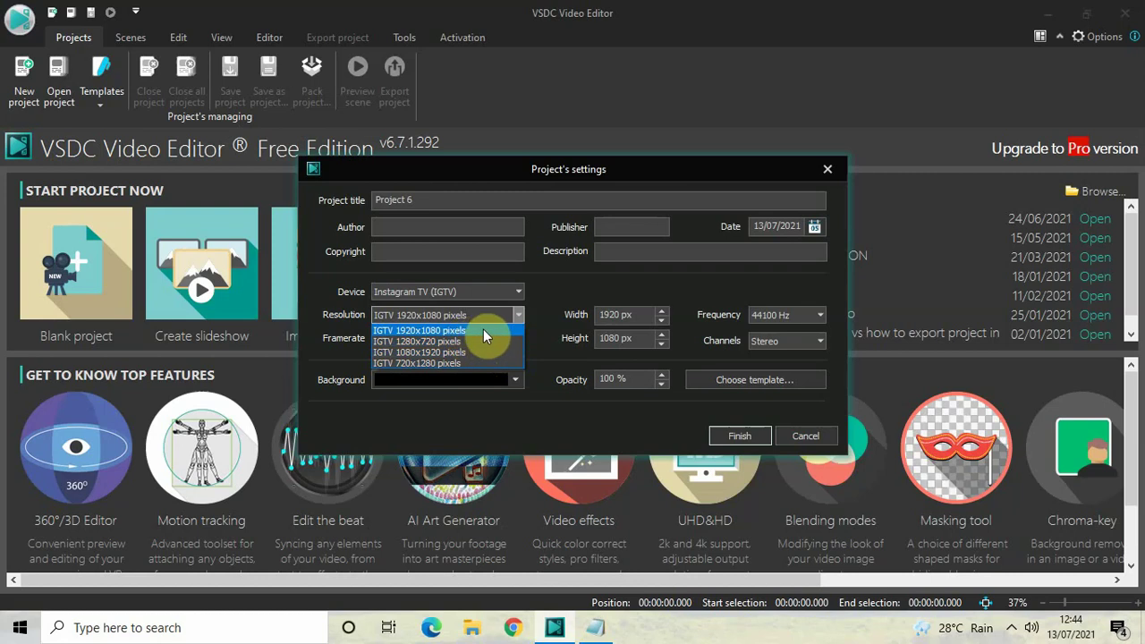
pyautogui.click(483, 331)
pyautogui.click(740, 436)
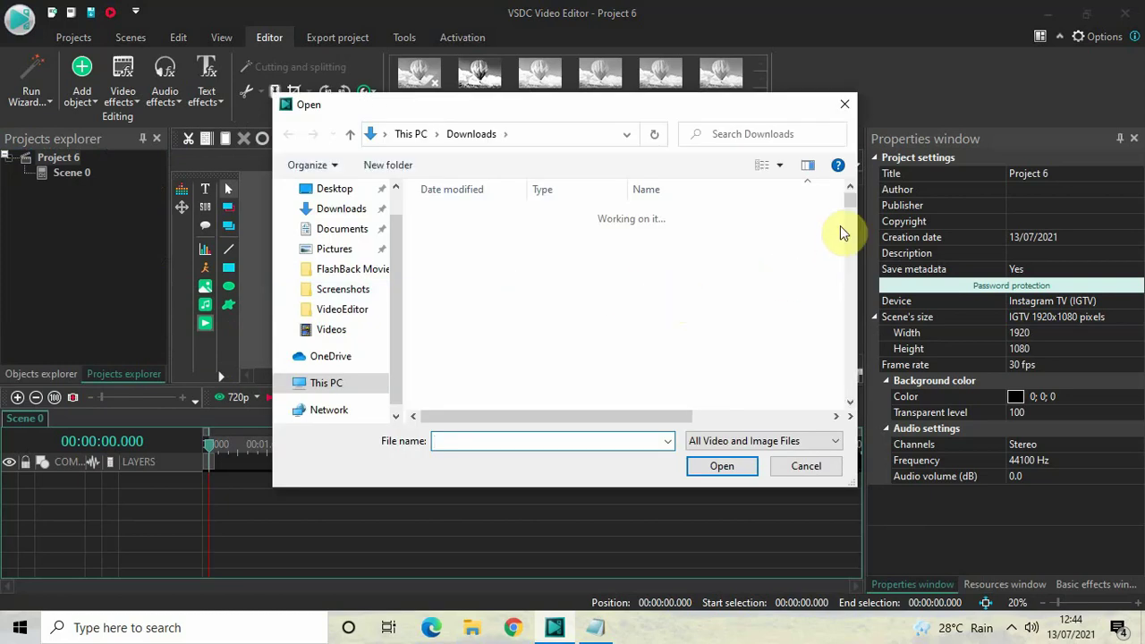
# - Import video (2) from Downloads into the IGTV project, placing it from the cursor position on a new layer
pyautogui.moveTo(849, 209); pyautogui.dragTo(848, 394)
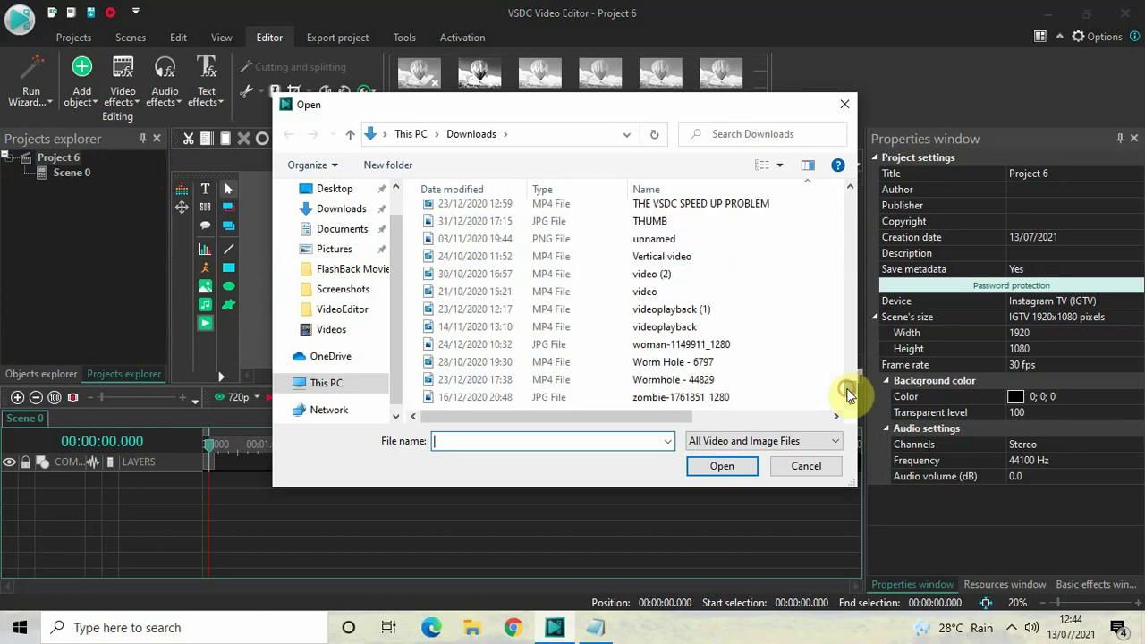
pyautogui.click(699, 274)
pyautogui.click(726, 469)
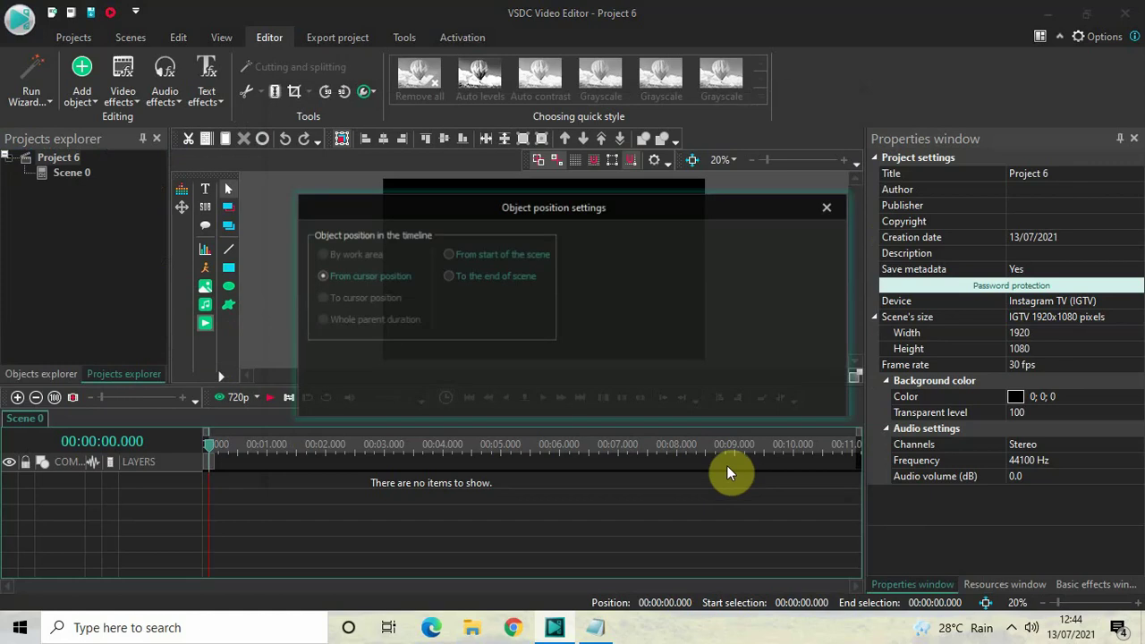
pyautogui.click(728, 394)
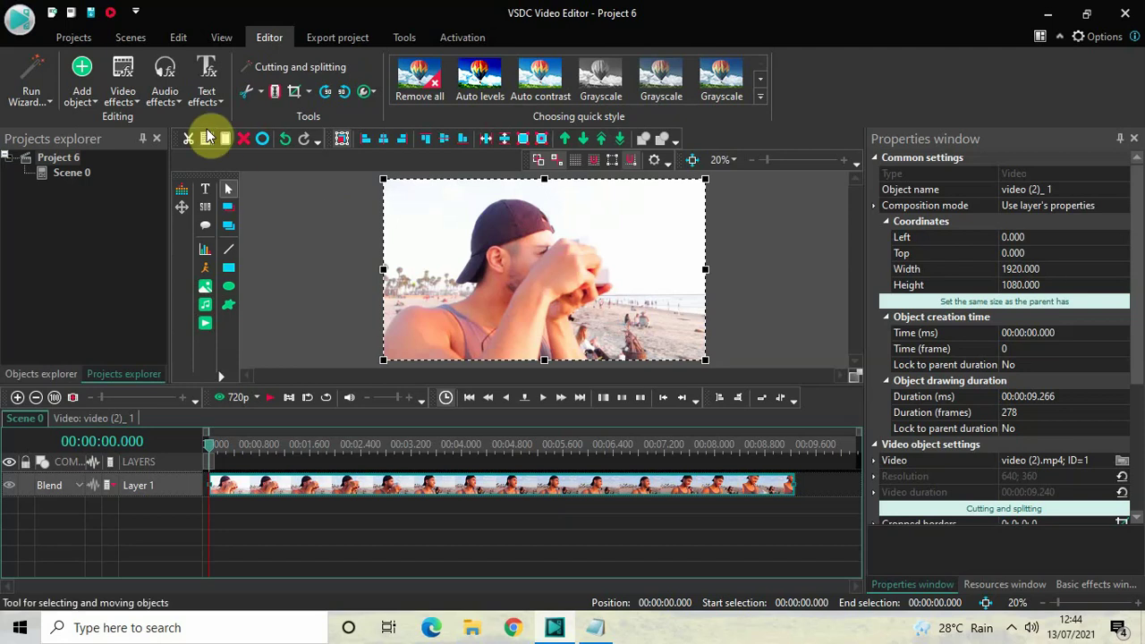
# - Set the Instagram export profile to Landscape (1,91:1) 600x315 and start the export, closing the premium features notice without continuing
pyautogui.click(334, 40)
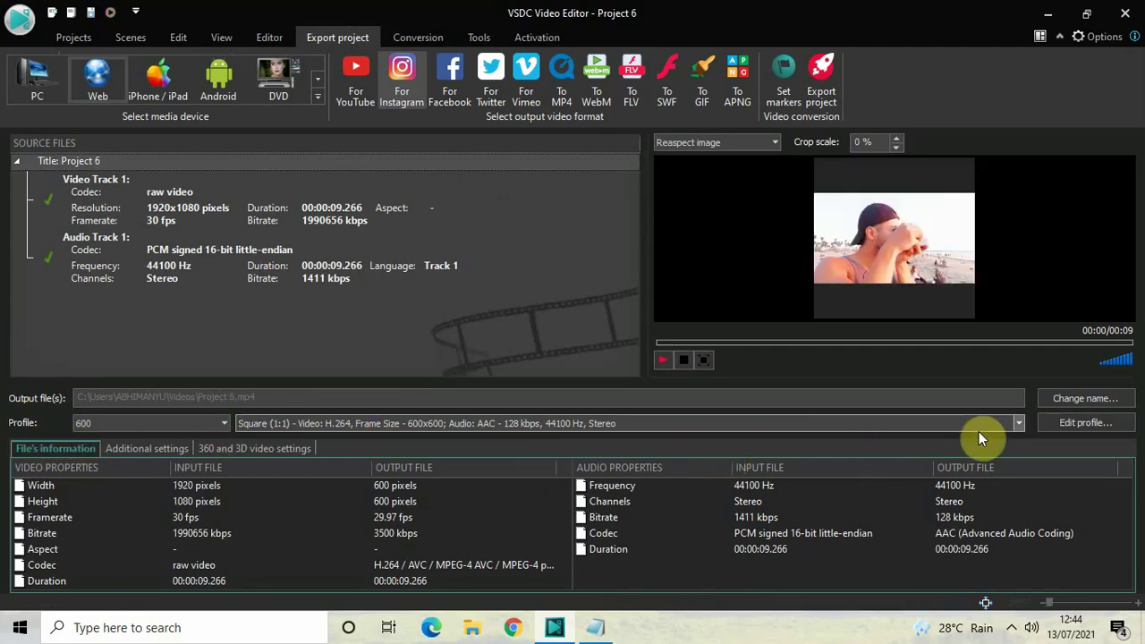
pyautogui.click(1019, 423)
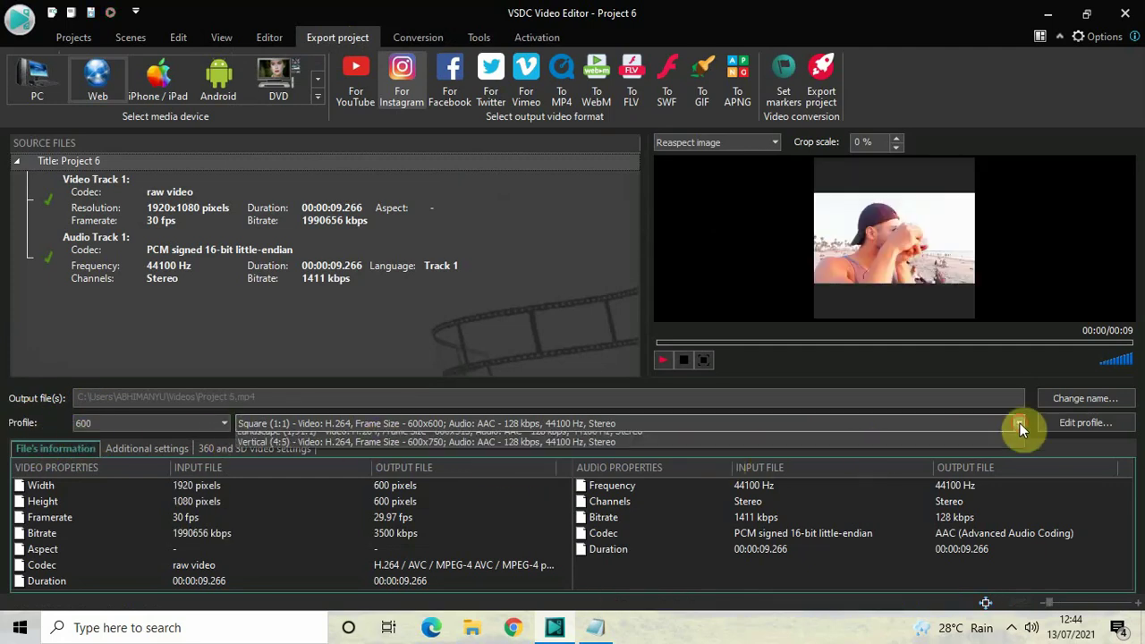
pyautogui.click(789, 448)
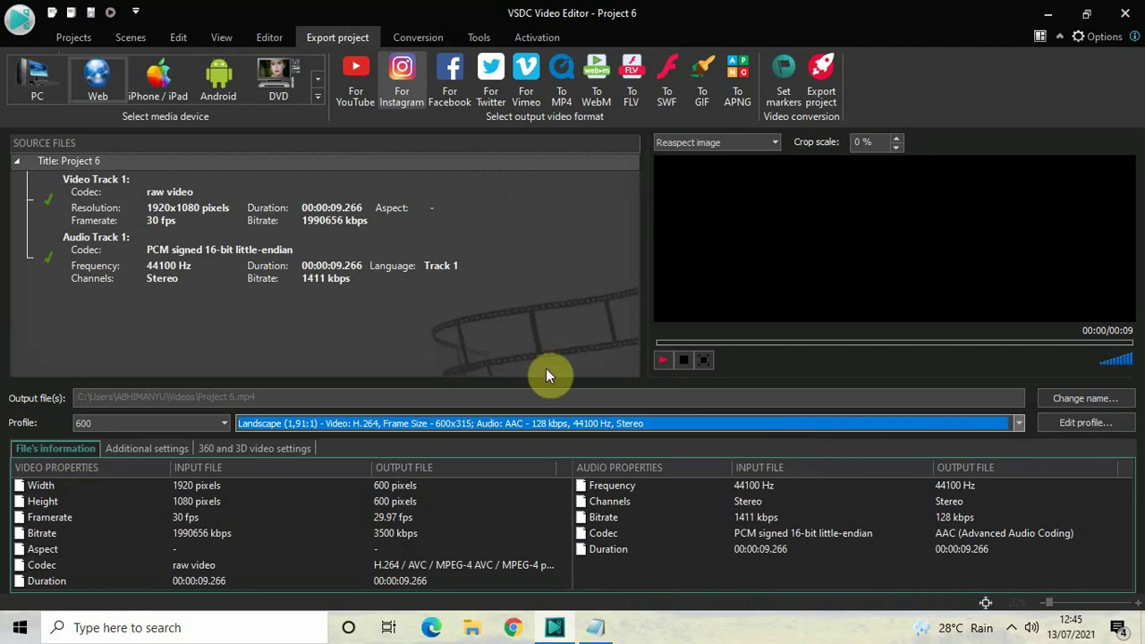
pyautogui.click(595, 627)
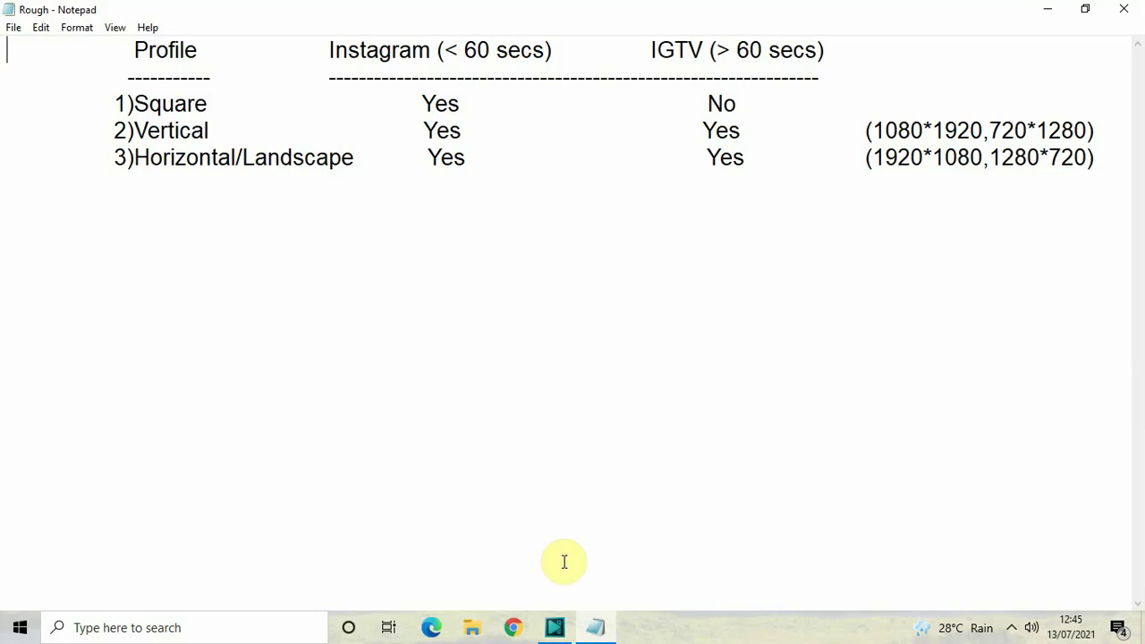
pyautogui.click(554, 627)
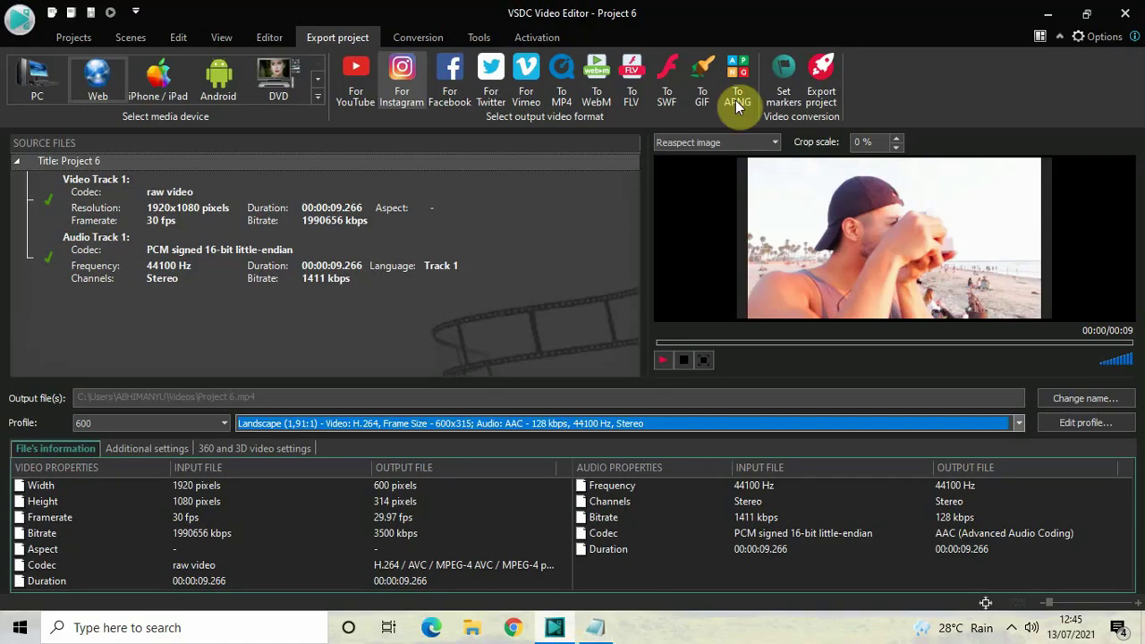
pyautogui.click(821, 70)
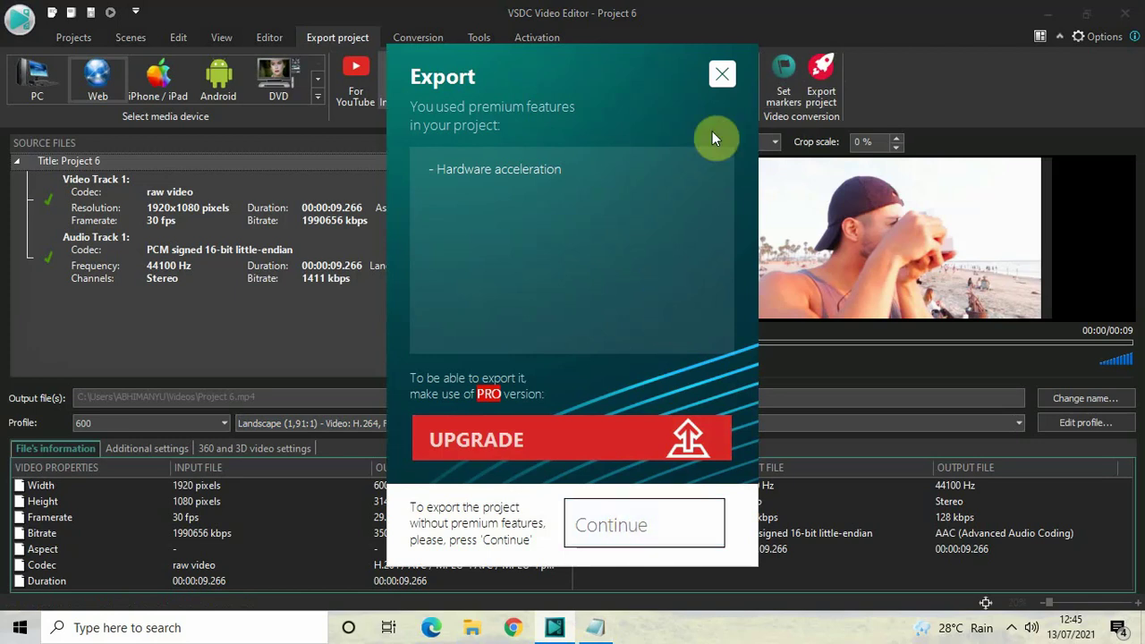
pyautogui.click(721, 81)
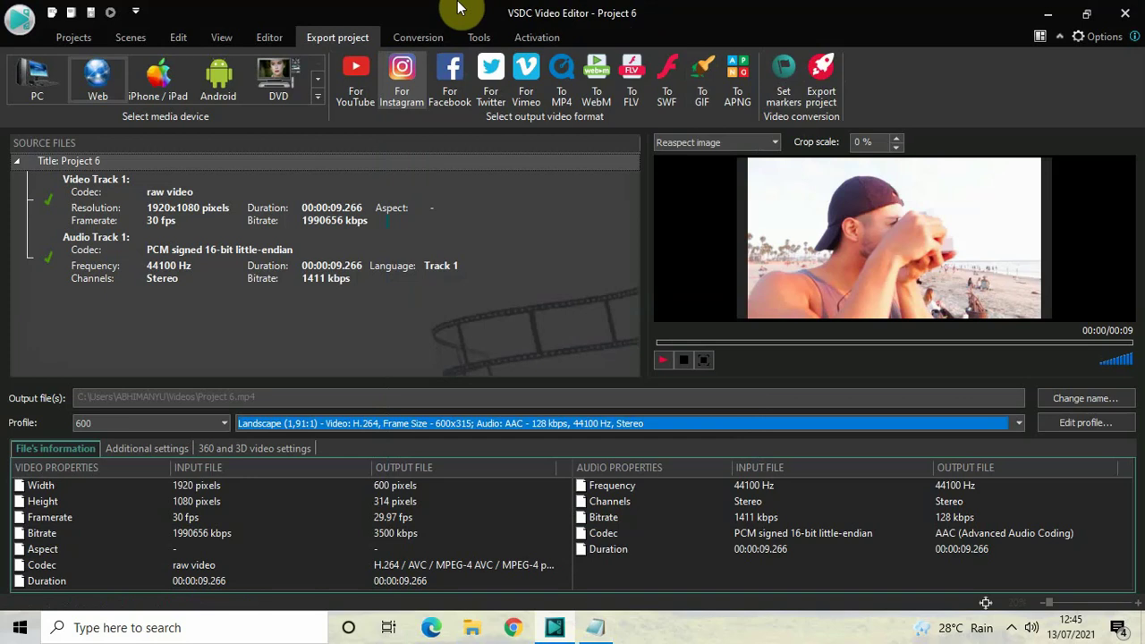
pyautogui.click(73, 39)
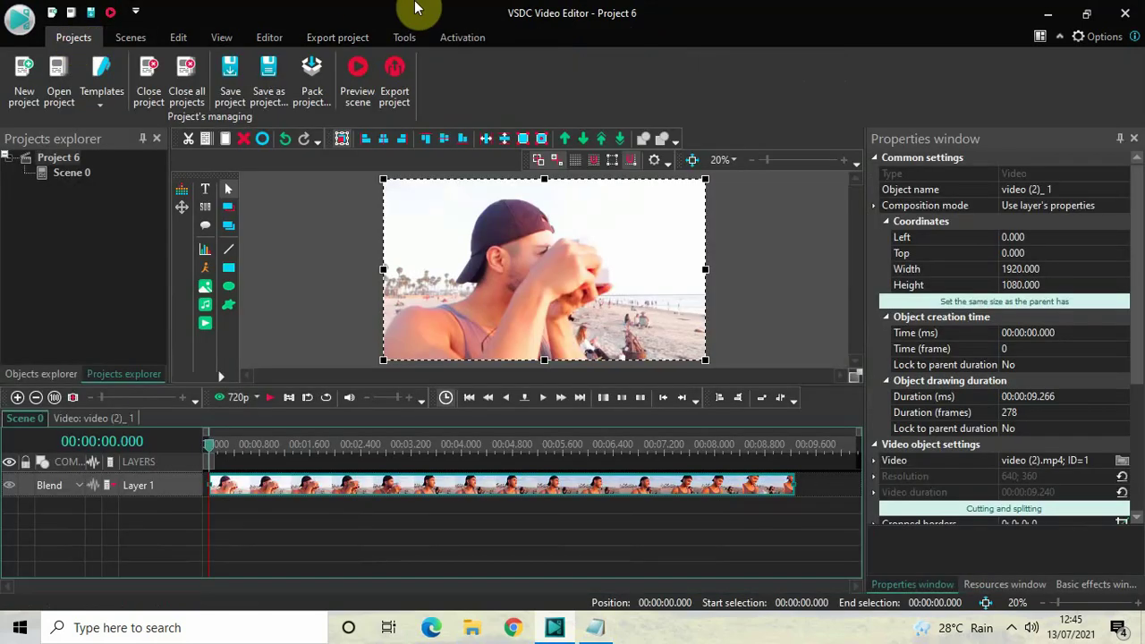